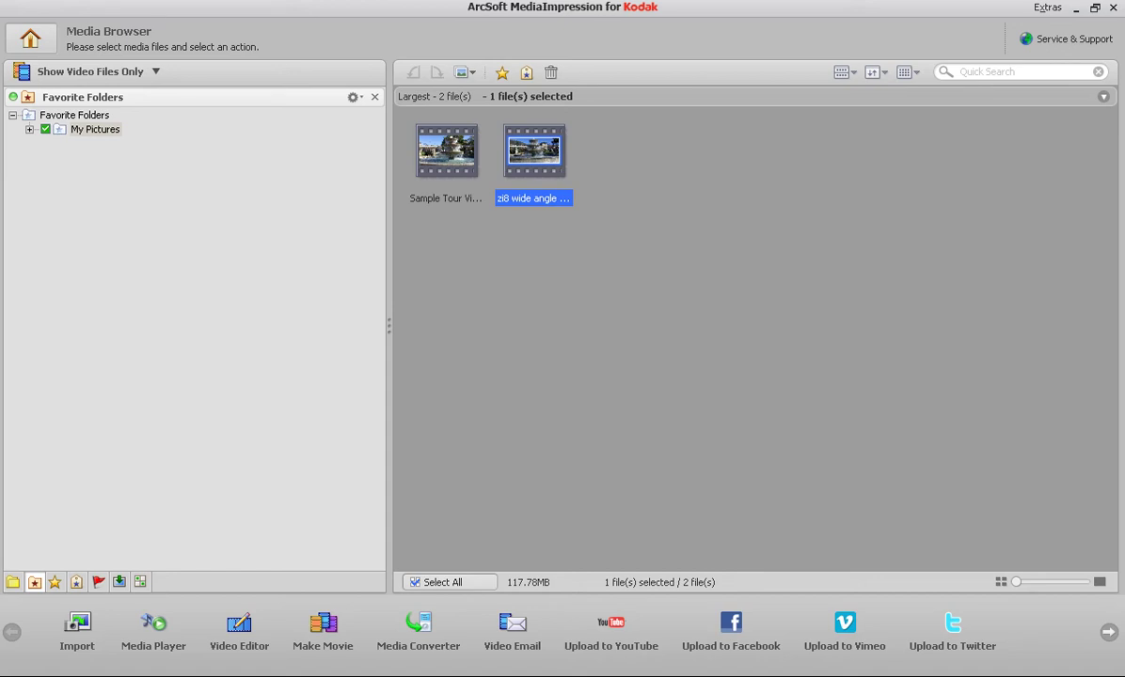
Skip the sample tour clip and load zi8 wide angle test.MOV (00:01:31:74) for editing
click(446, 151)
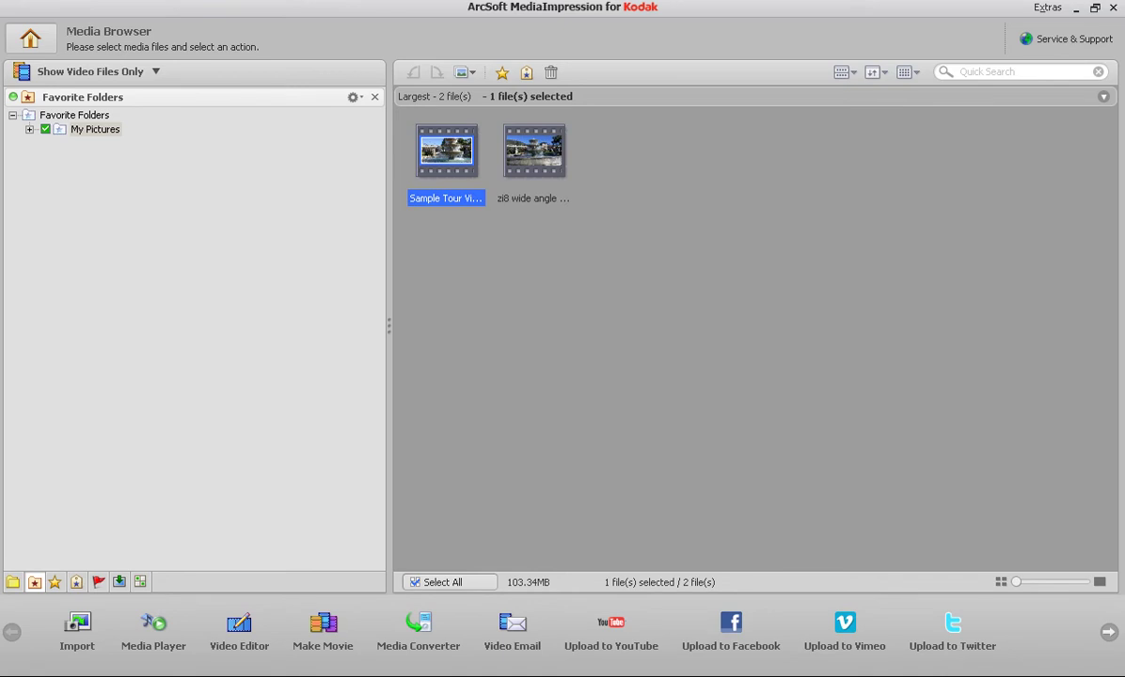
mouse_move(446, 155)
click(534, 150)
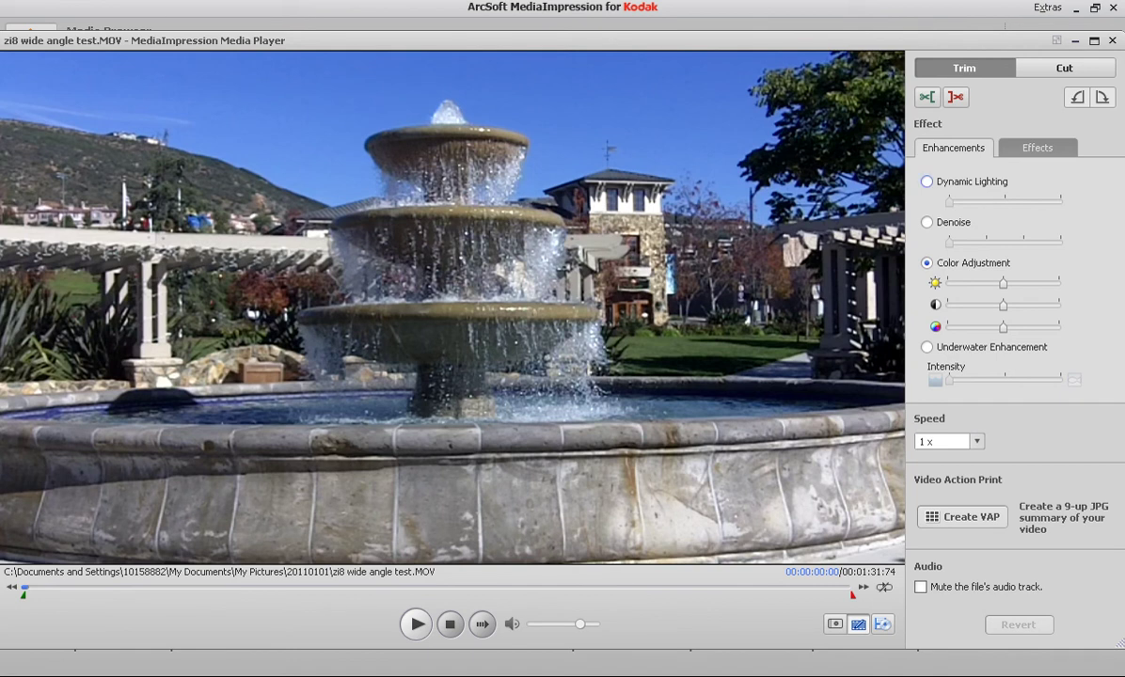
click(927, 182)
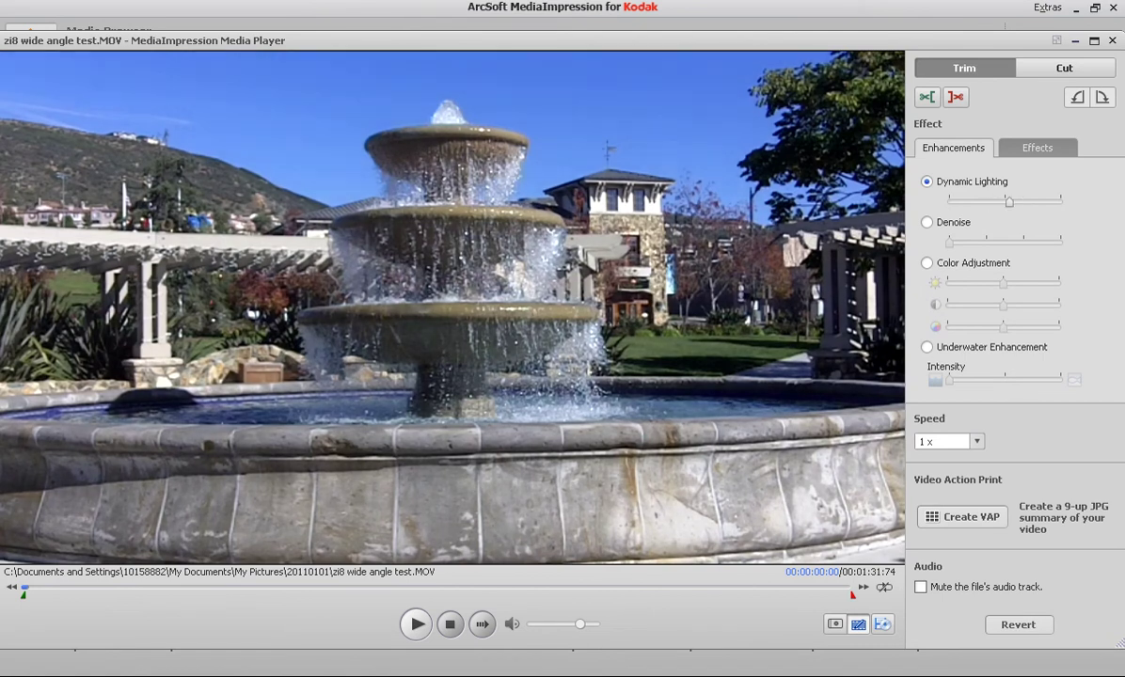
key(End)
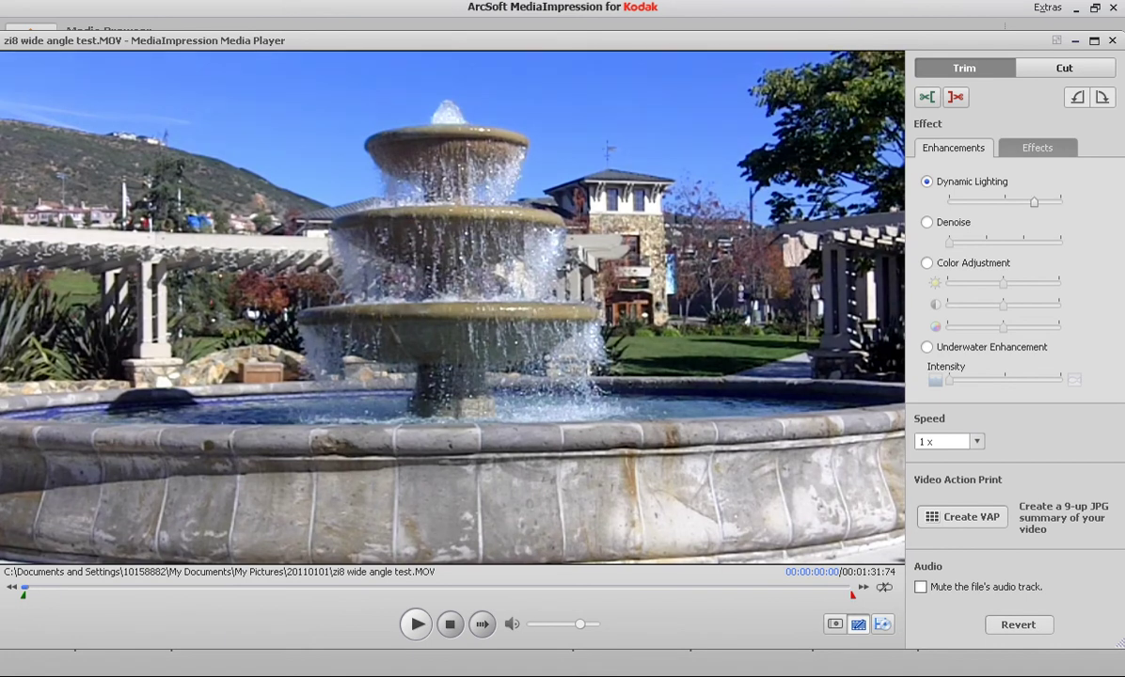
key(Page_Down)
key(Page_Down)
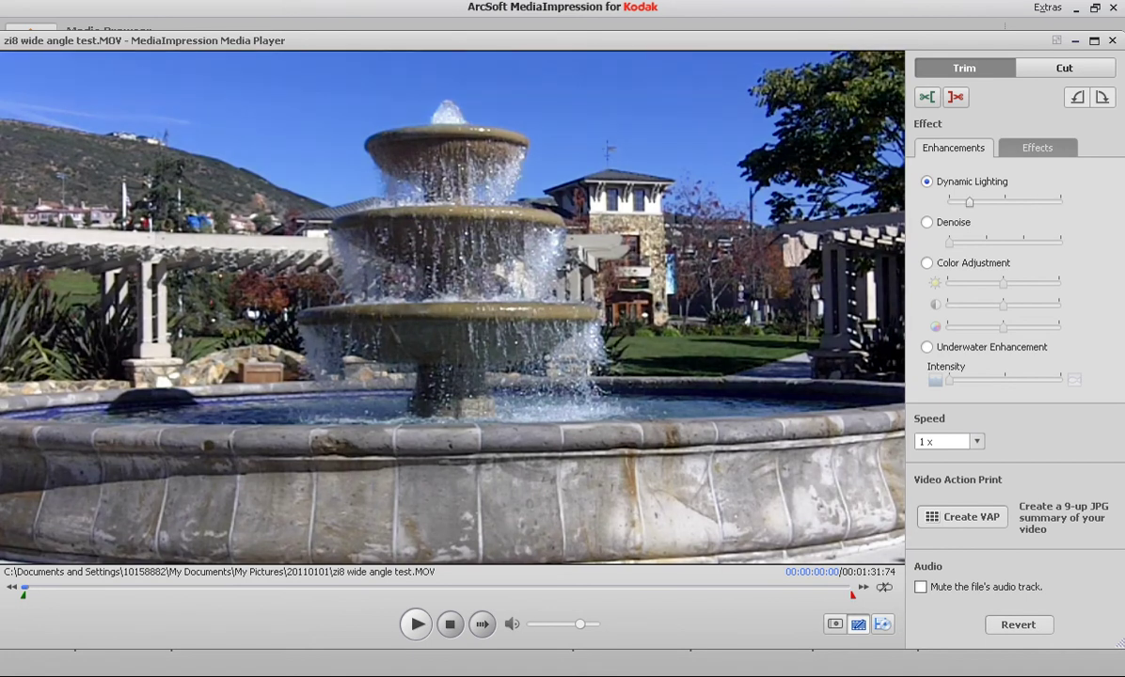
key(Right)
click(927, 263)
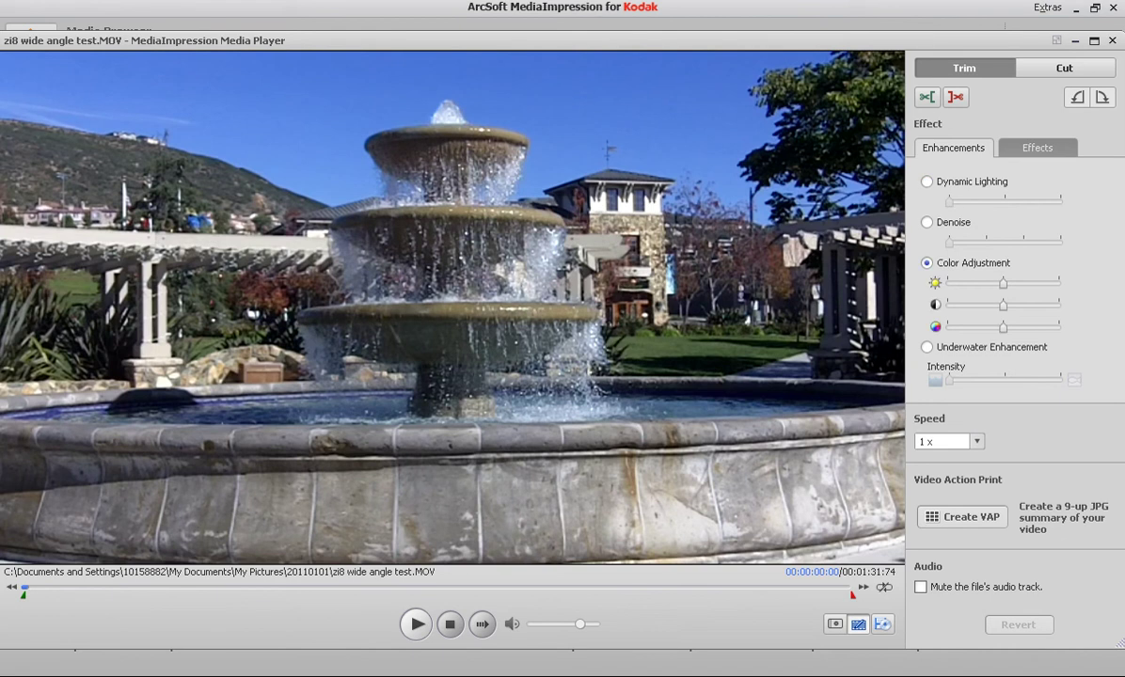
key(Left)
key(Left)
key(Left)
key(Left)
key(Left)
key(Left)
key(Left)
key(Left)
key(Left)
key(Left)
key(Left)
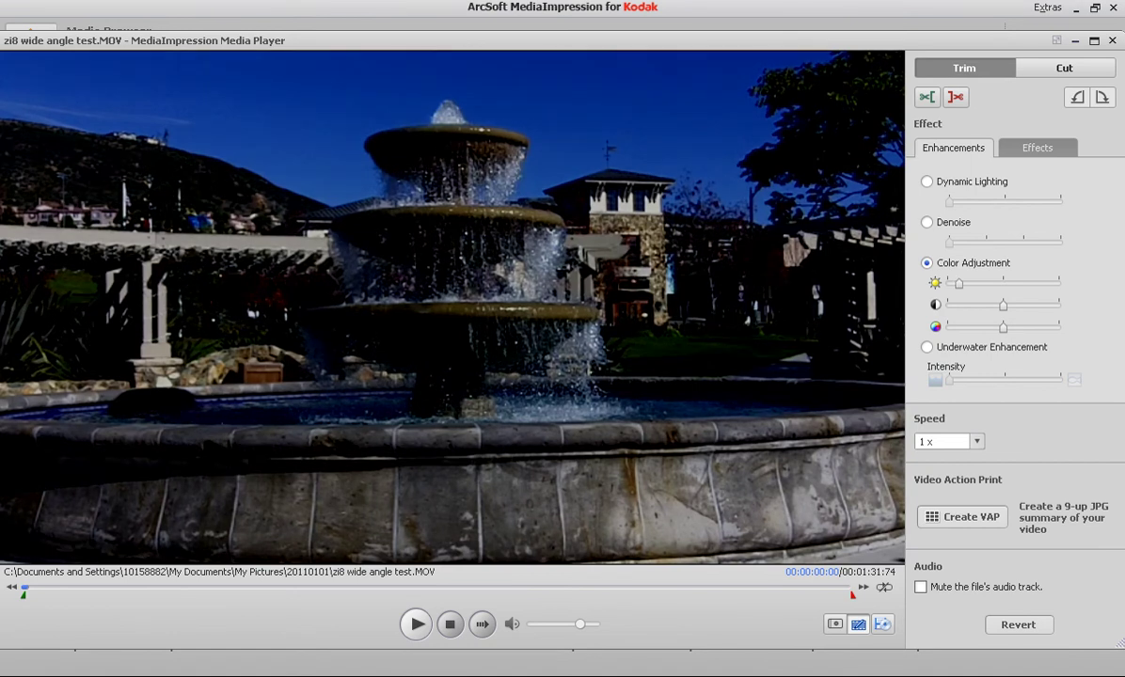
key(End)
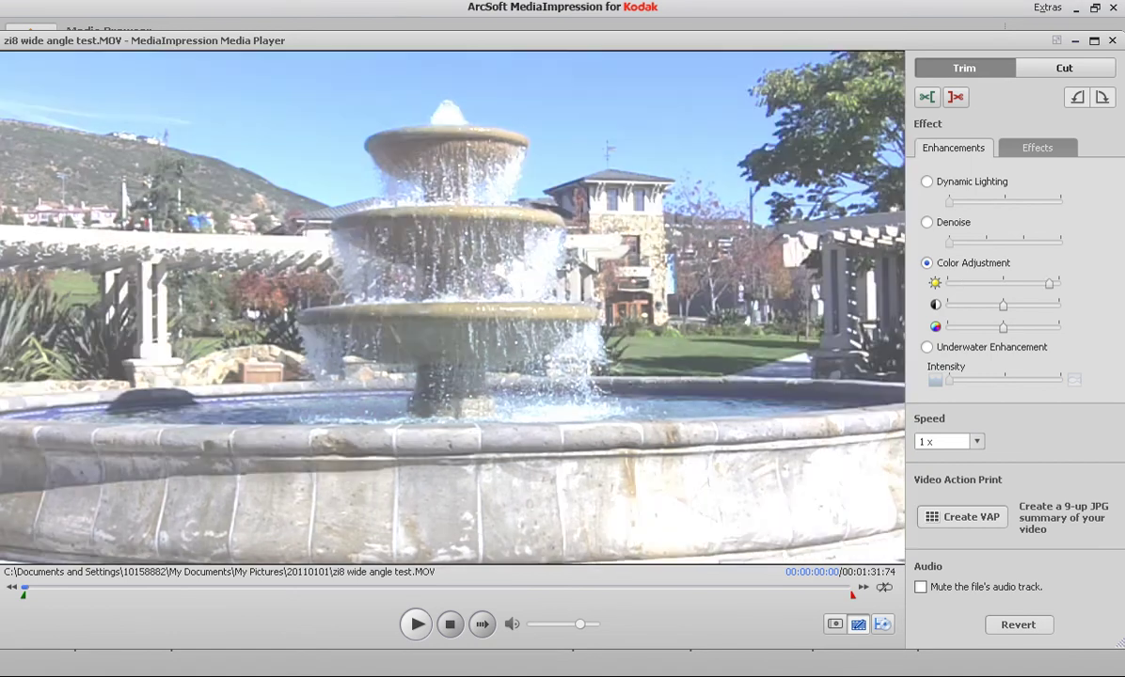
key(Right)
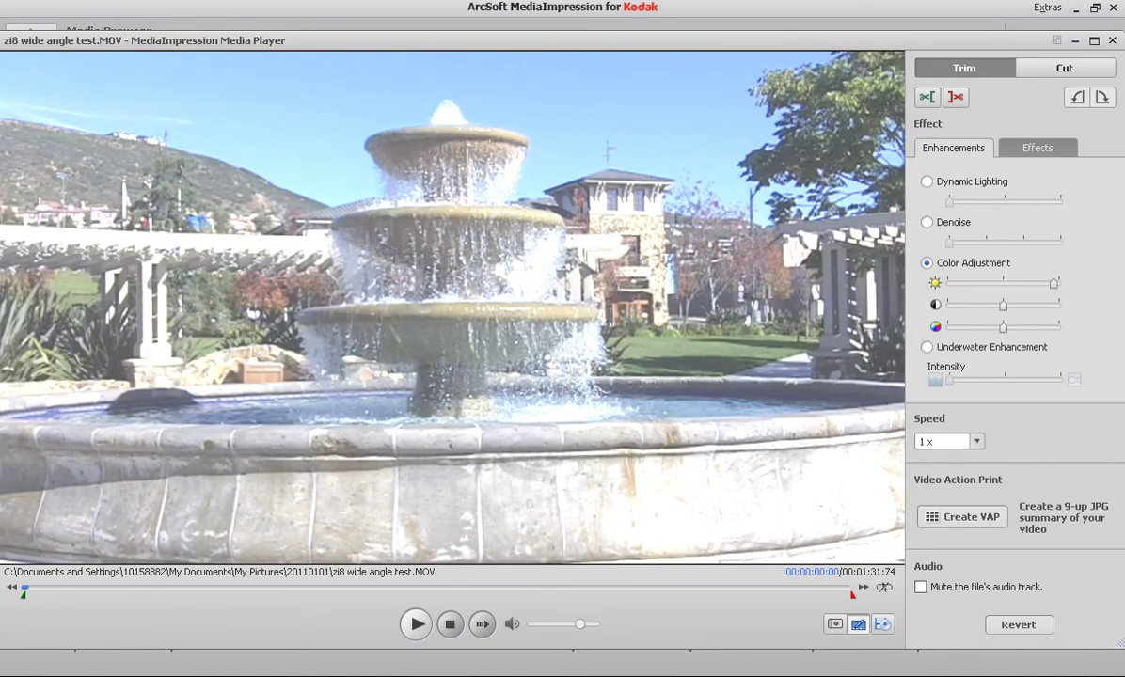
key(Page_Down)
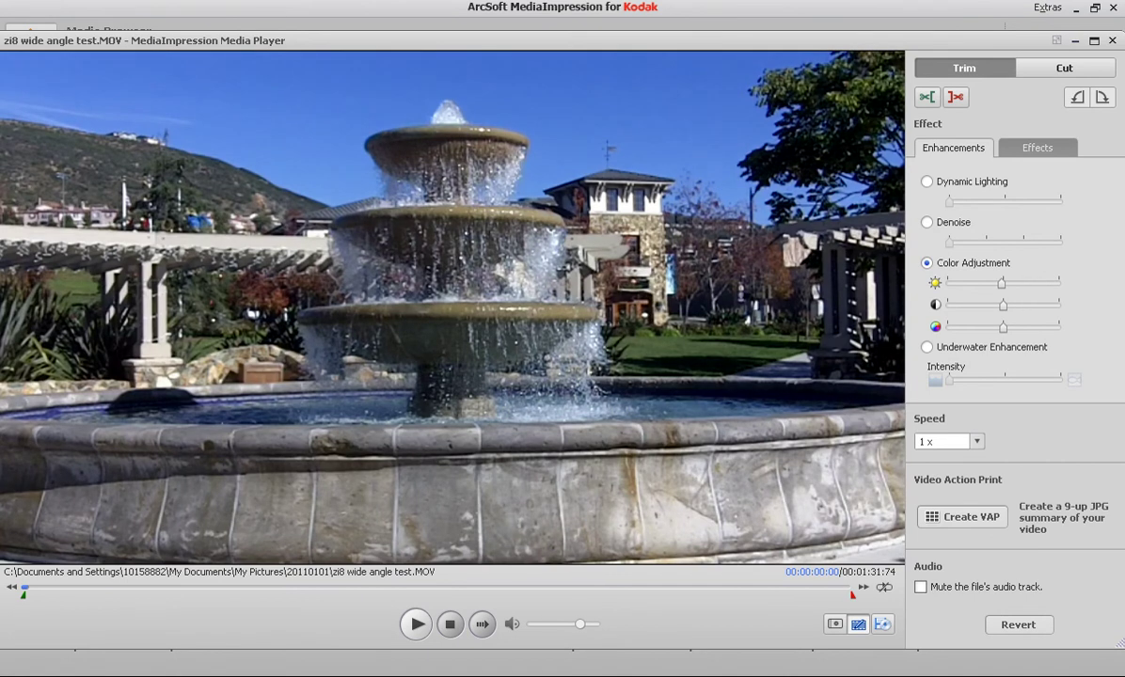
key(Right)
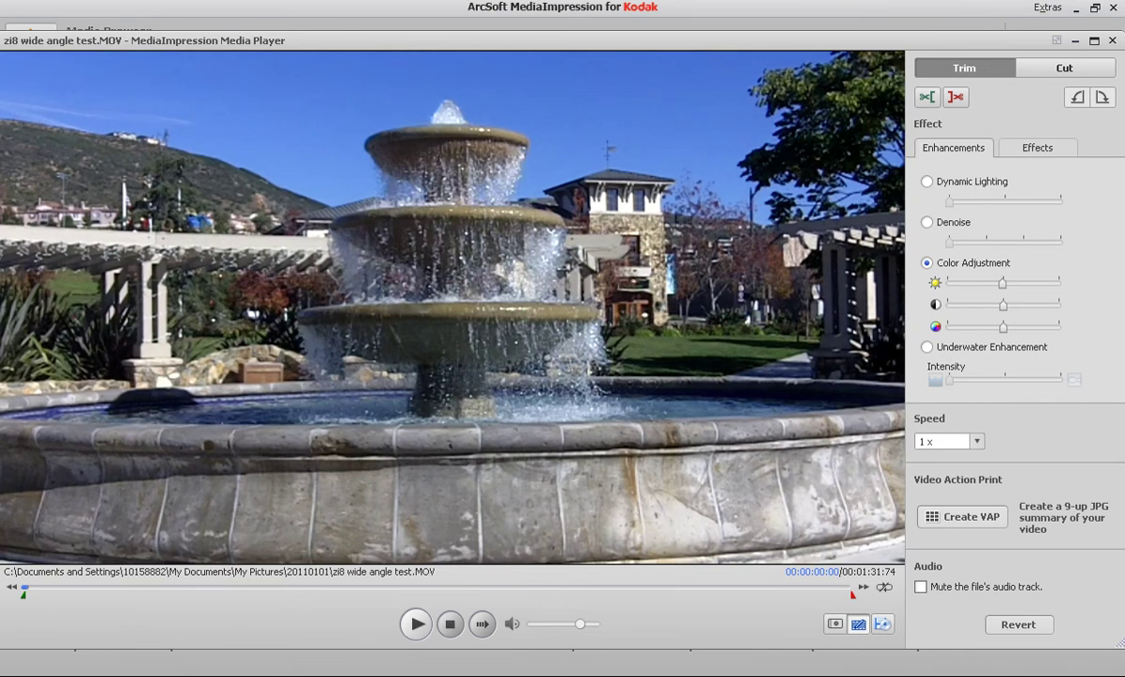
Preview the Sepia and Black & White effects, then set the clip's effect to None
click(1038, 148)
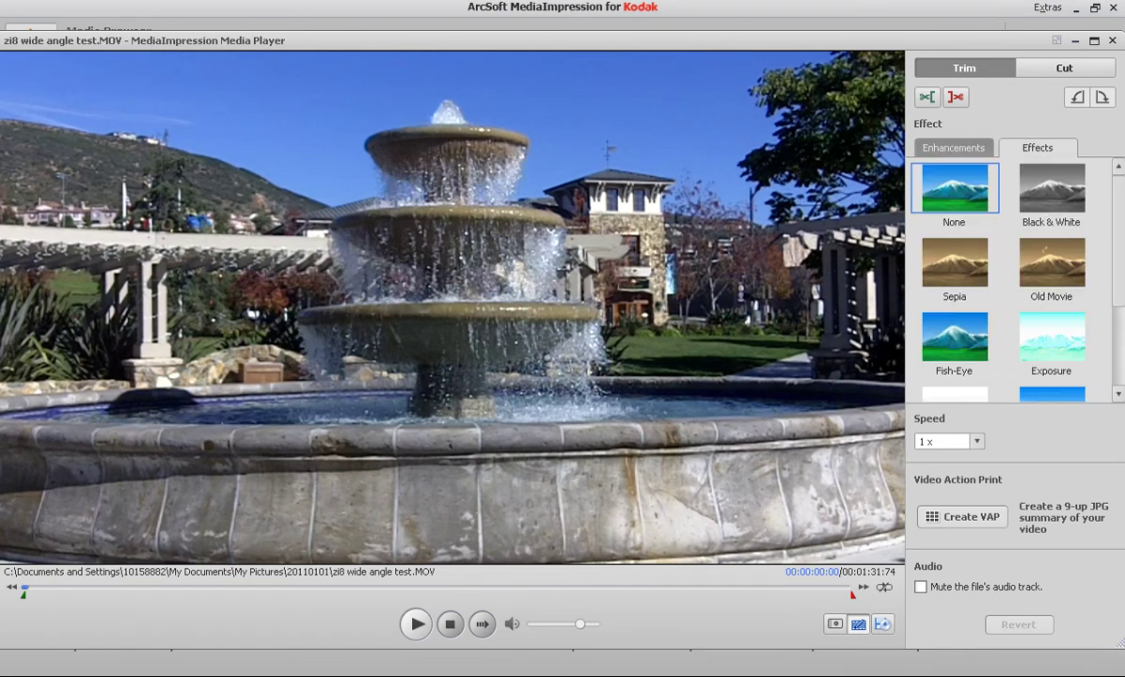
click(955, 263)
click(1052, 188)
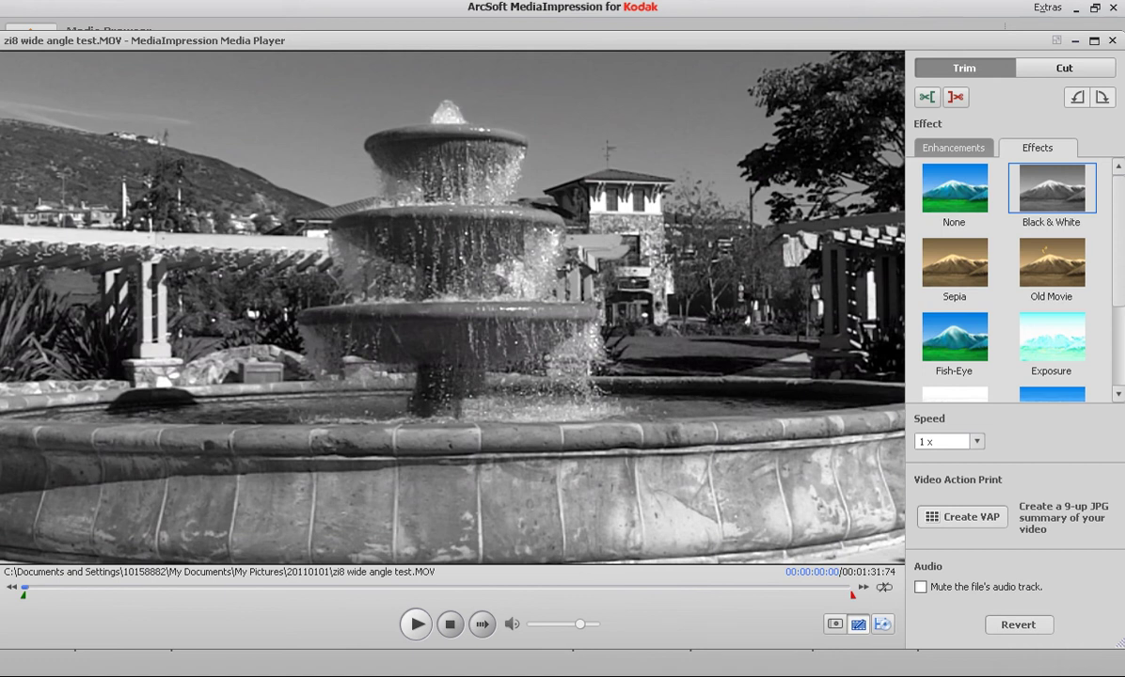
click(954, 262)
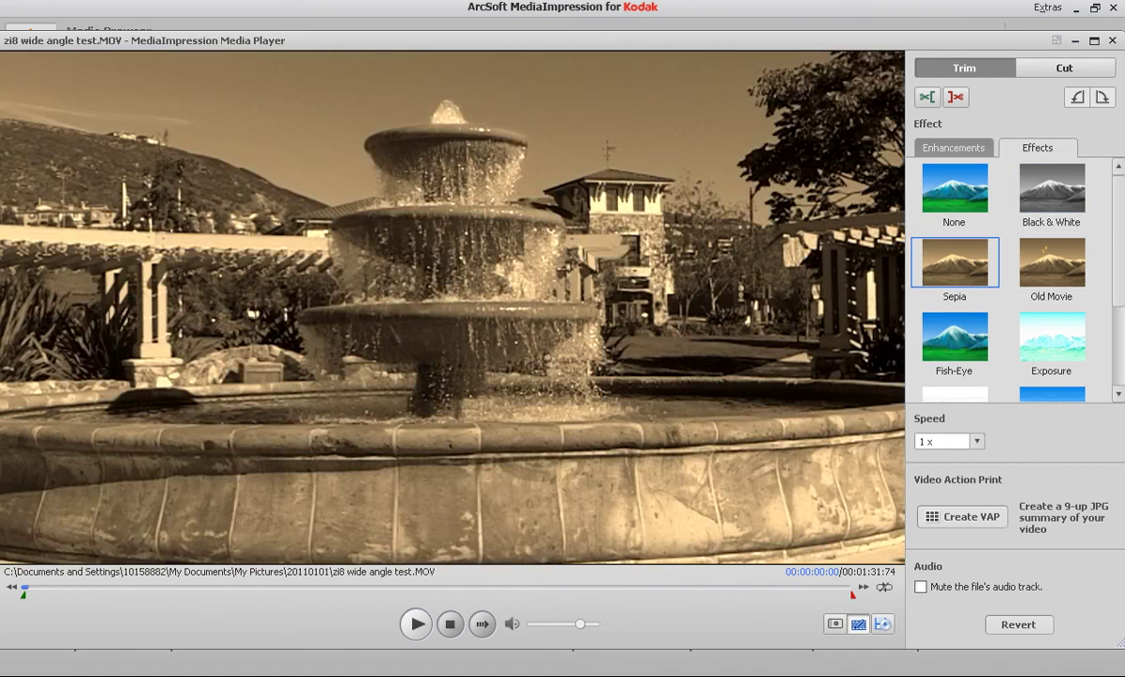
click(954, 188)
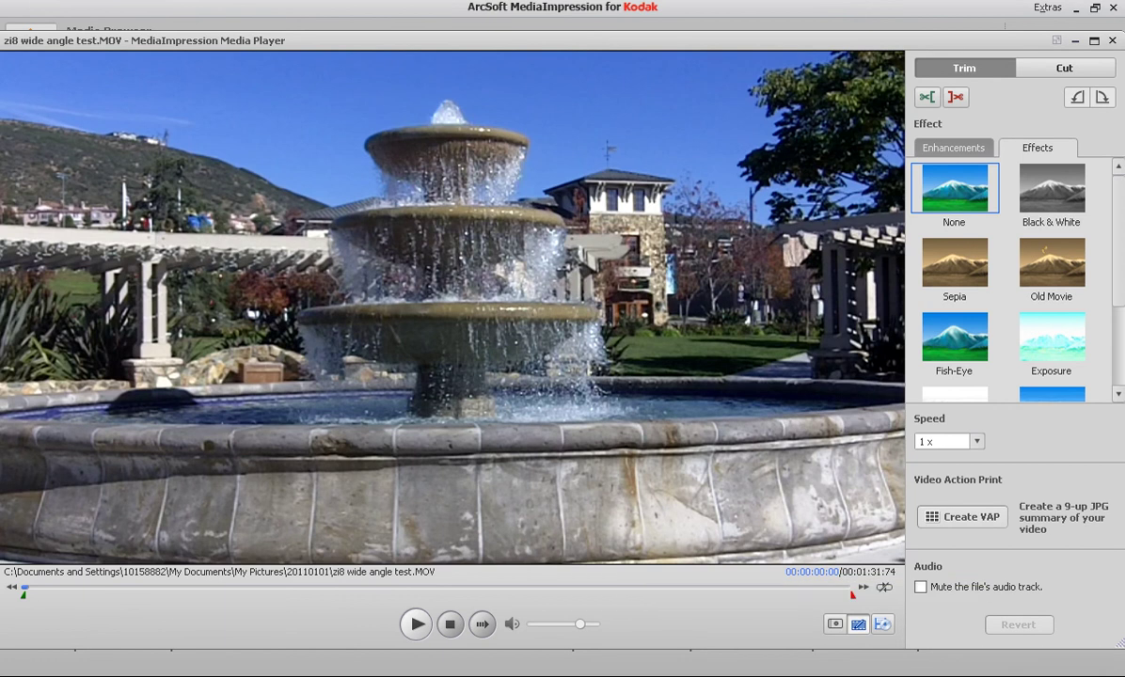
Play the fountain clip, pause at 00:00:11:72, and Mark Out that frame as the end
click(415, 624)
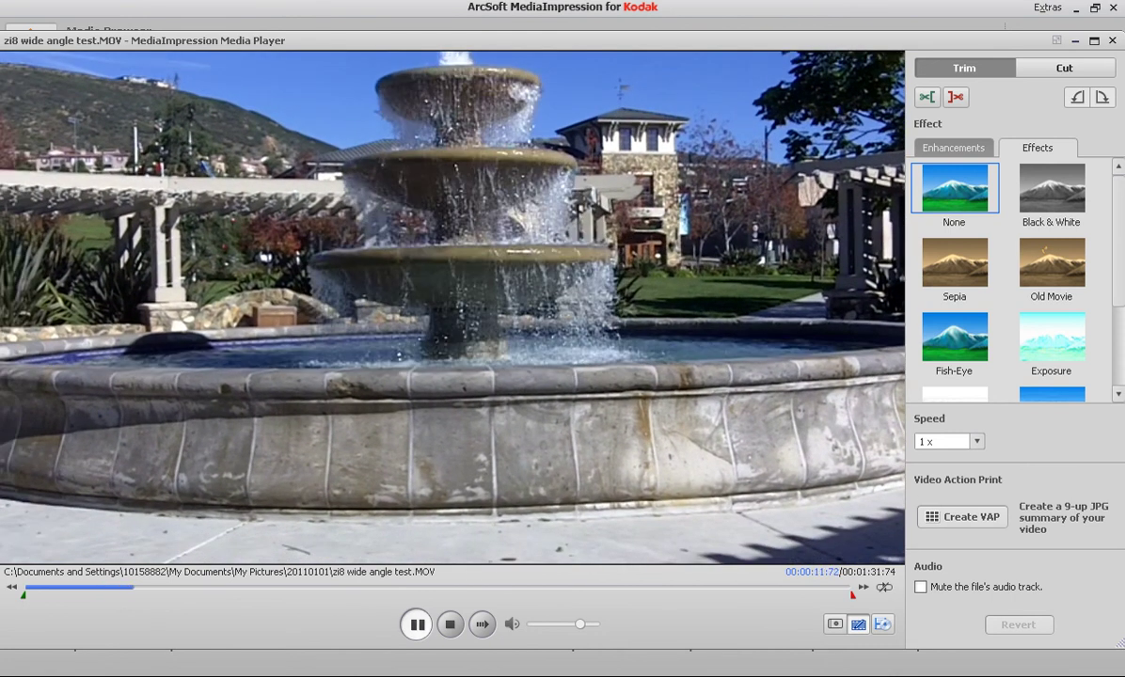
click(417, 625)
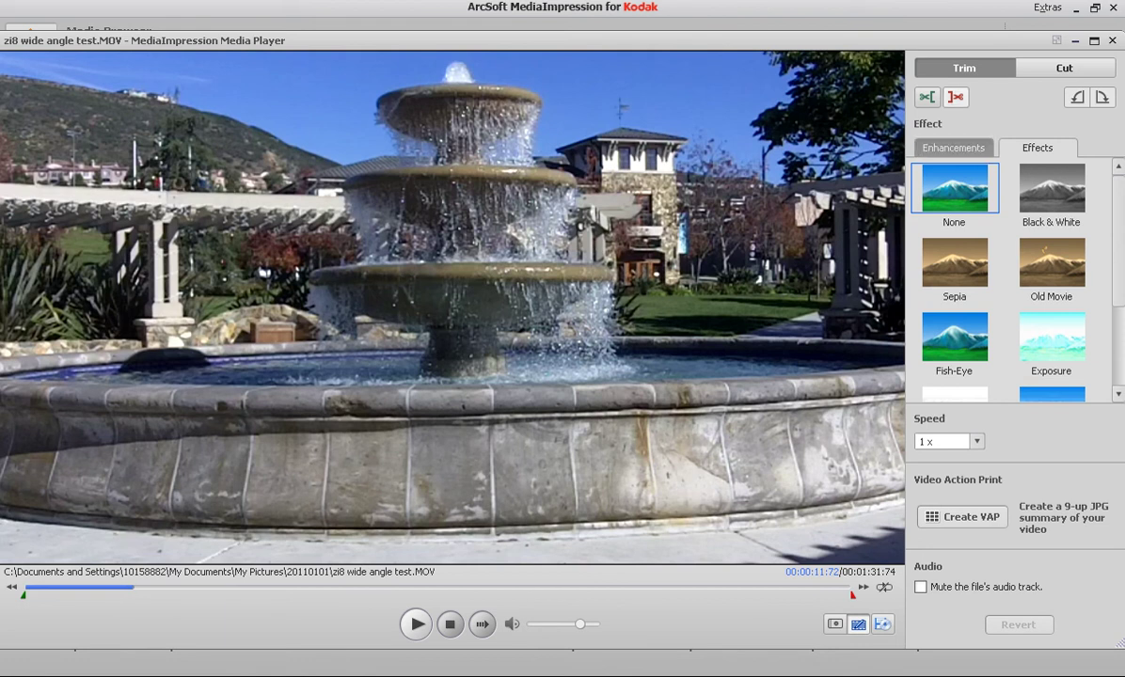
click(956, 97)
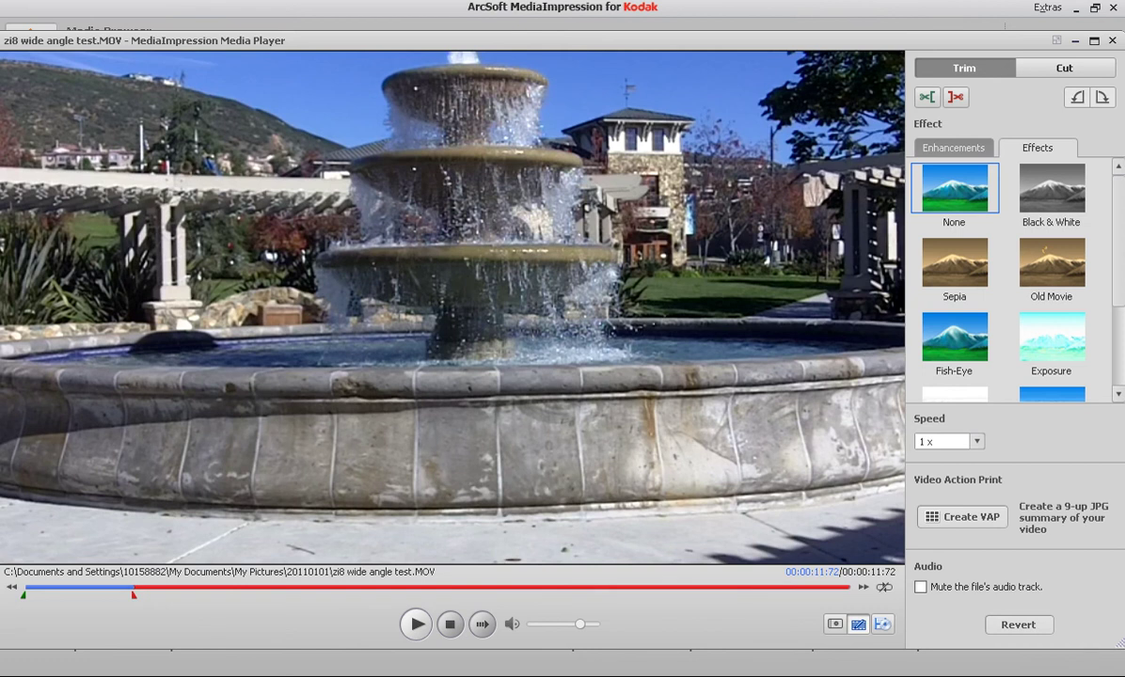
Drag the red out marker to 00:00:16:12 and play back the trimmed clip to check
drag(133, 593, 173, 593)
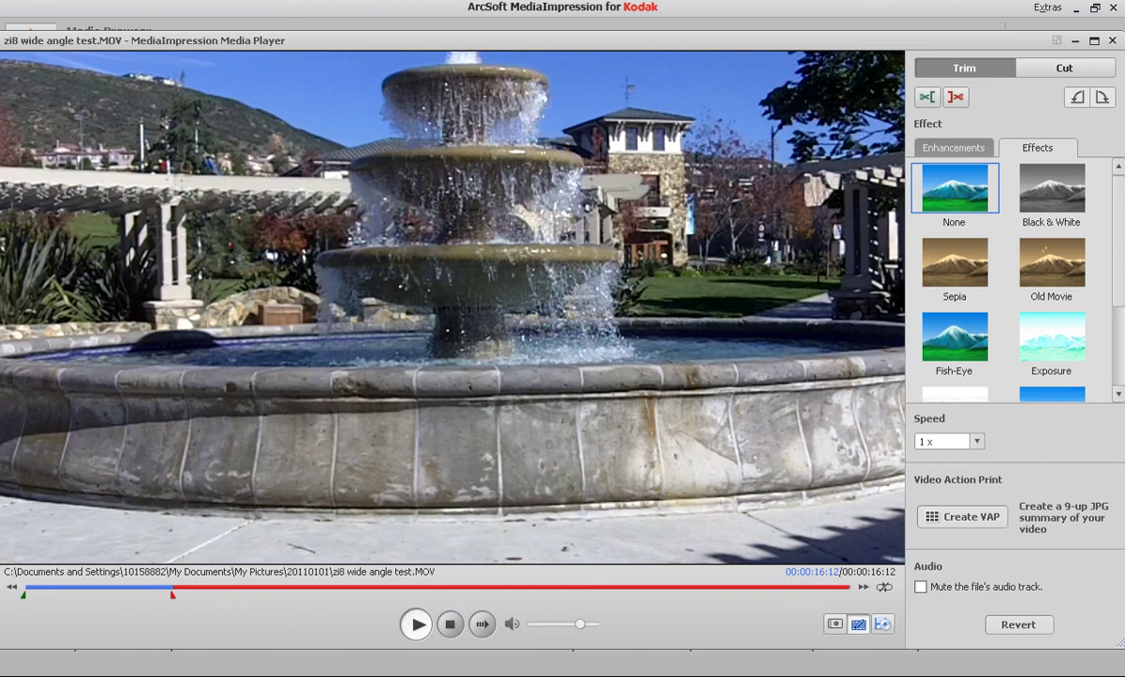
click(416, 624)
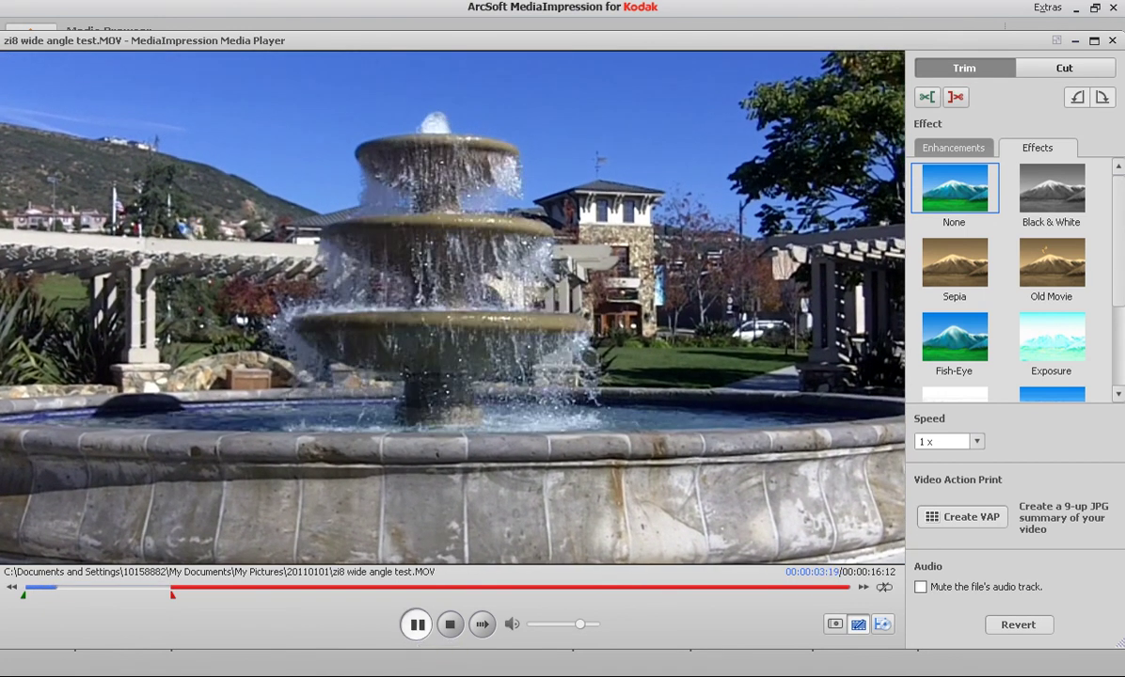
click(417, 624)
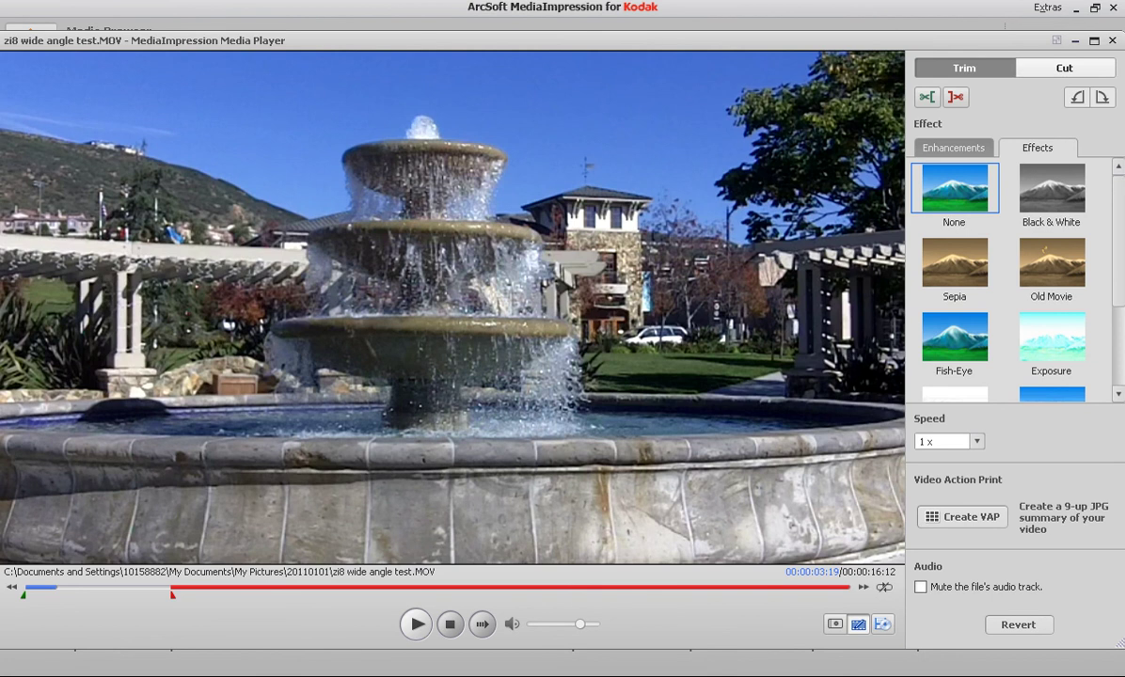
Switch from Trim to Cut so the clip runs 00:01:15:61, then preview it
click(1063, 67)
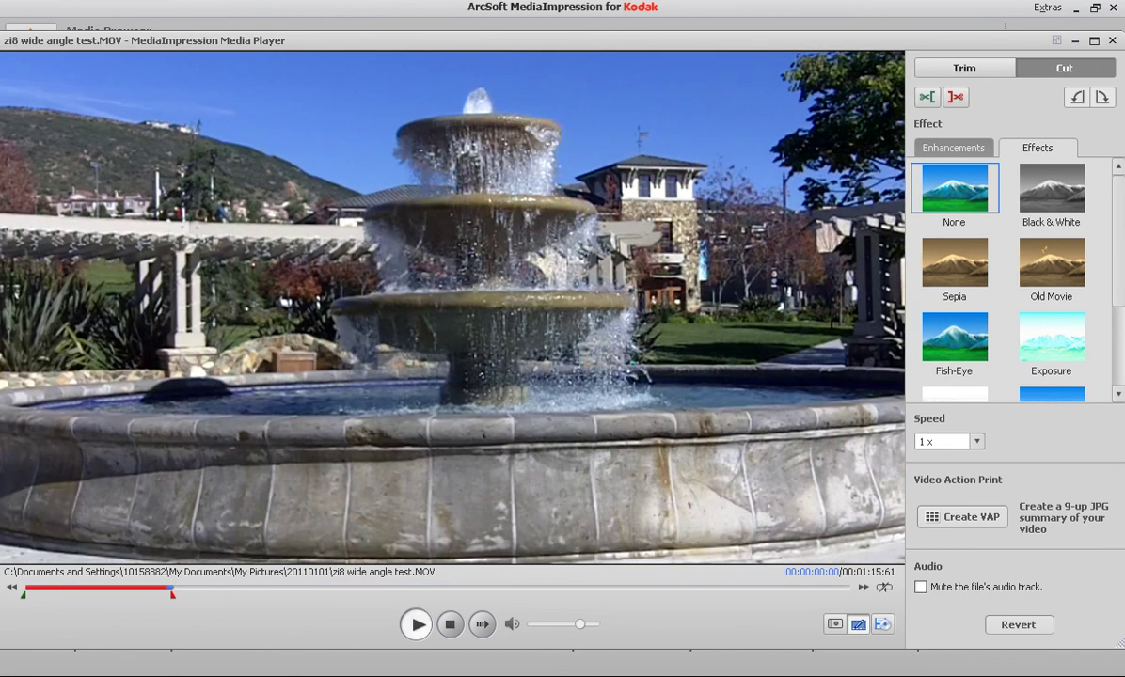
key(space)
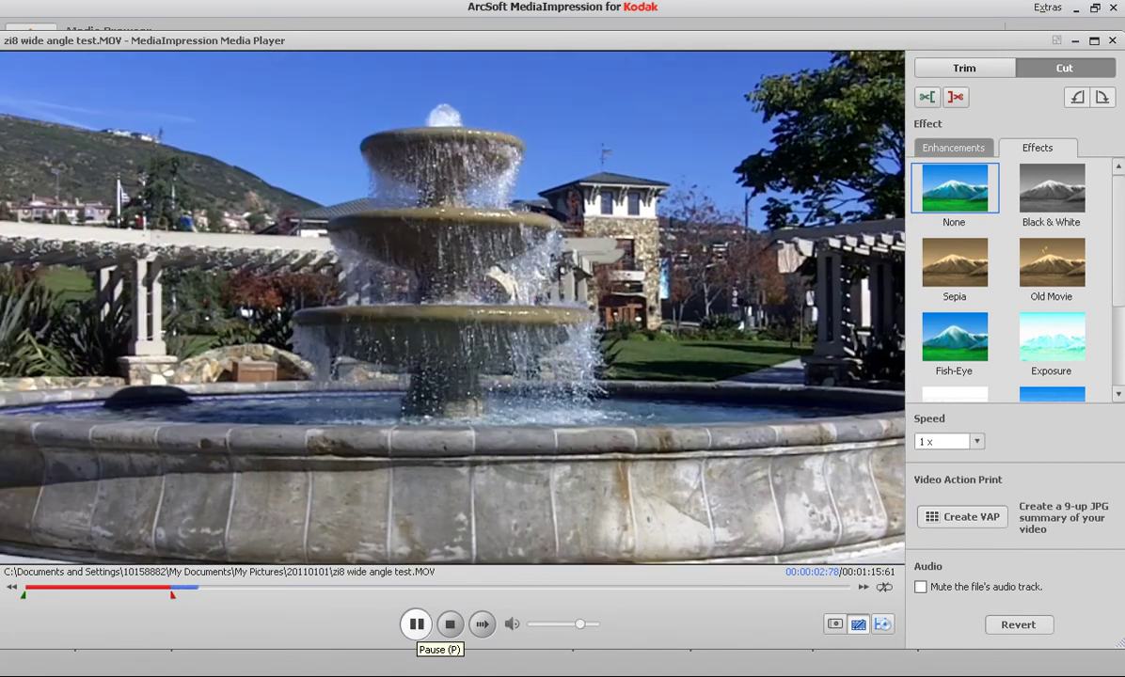
click(417, 624)
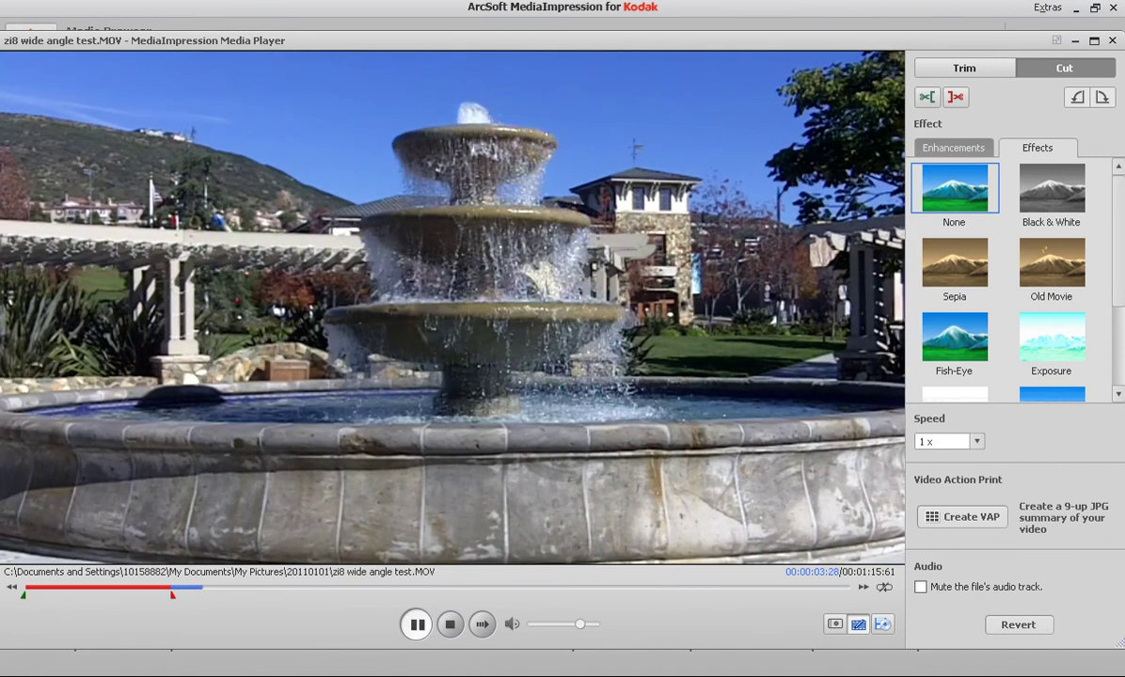